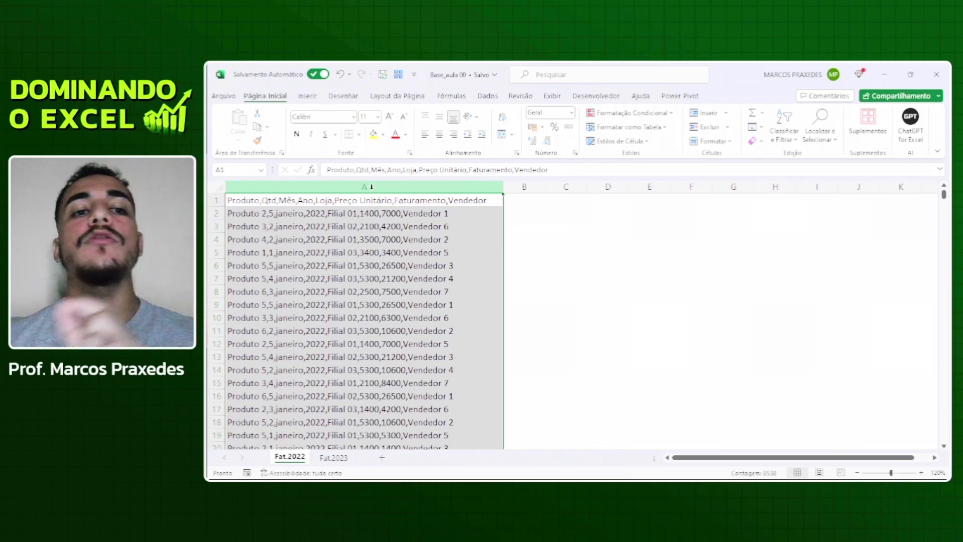
- Examine the comma-separated sales records in column A of the Fat.2022 and Fat.2023 sheets
left_click(244, 200)
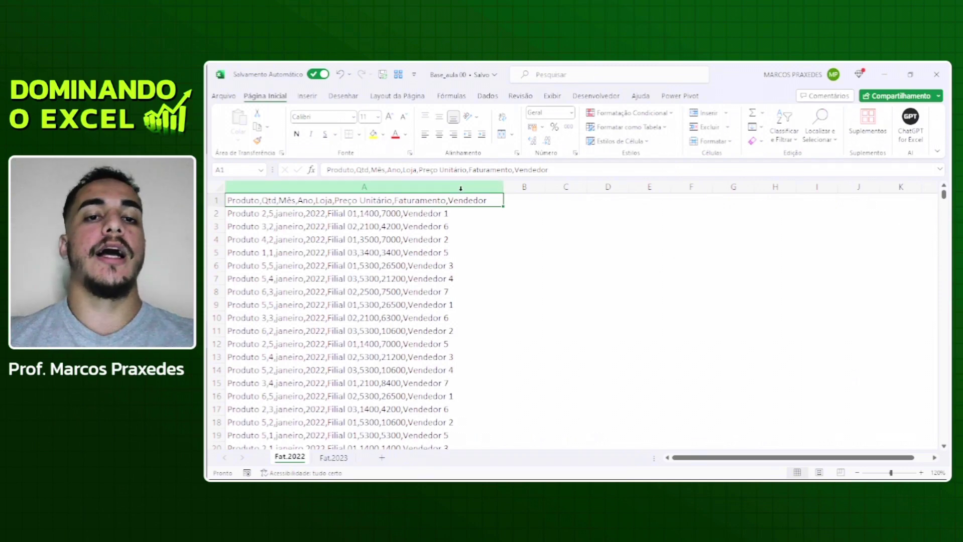
left_click(460, 188)
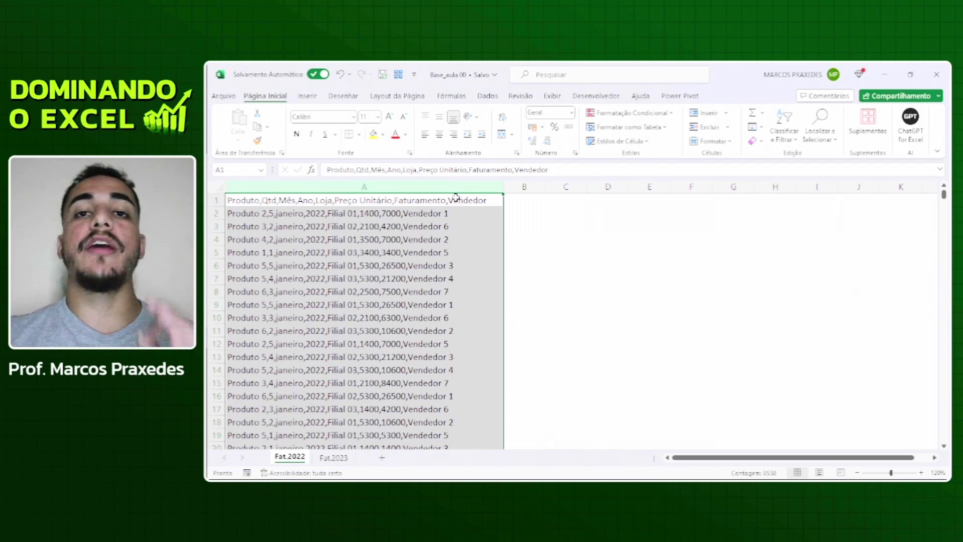
left_click(456, 198)
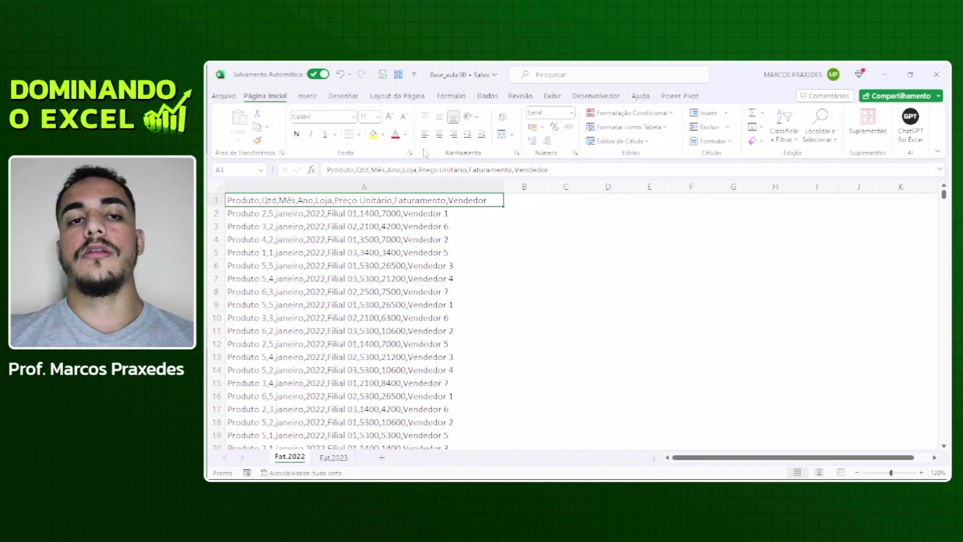
left_click(486, 96)
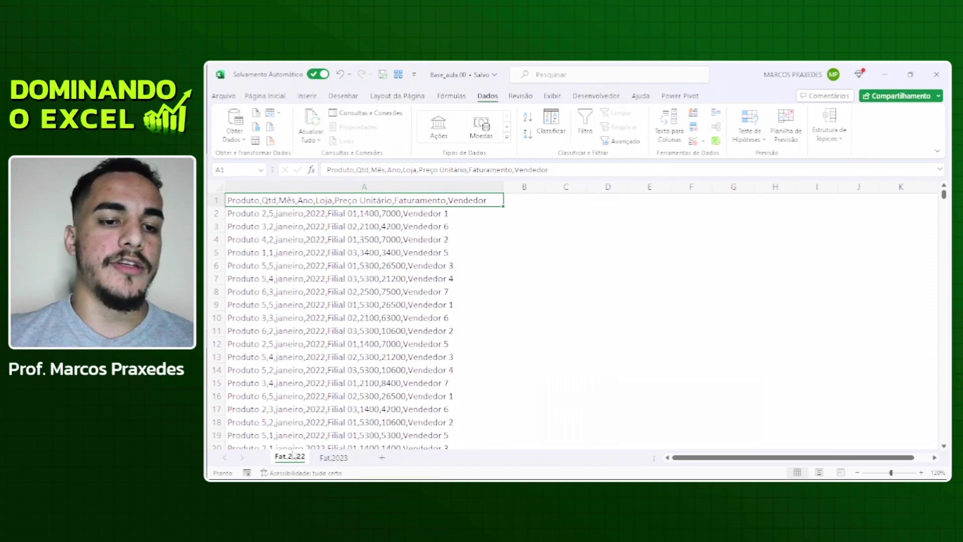
left_click(335, 460)
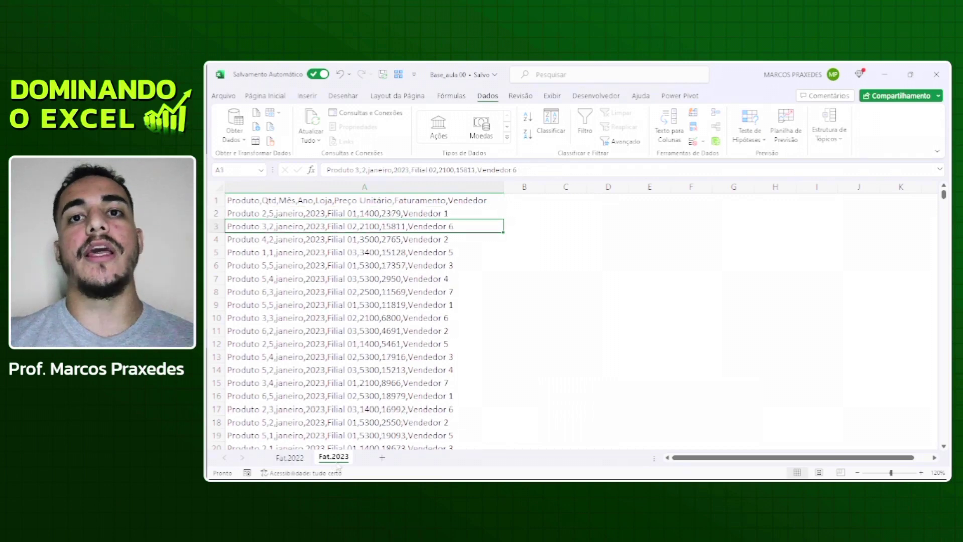
left_click(304, 461)
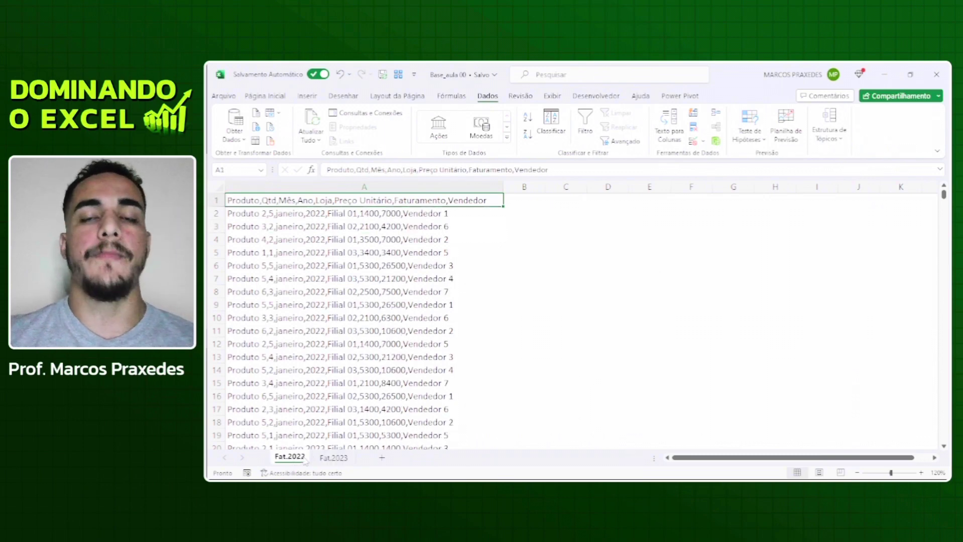
left_click(326, 332)
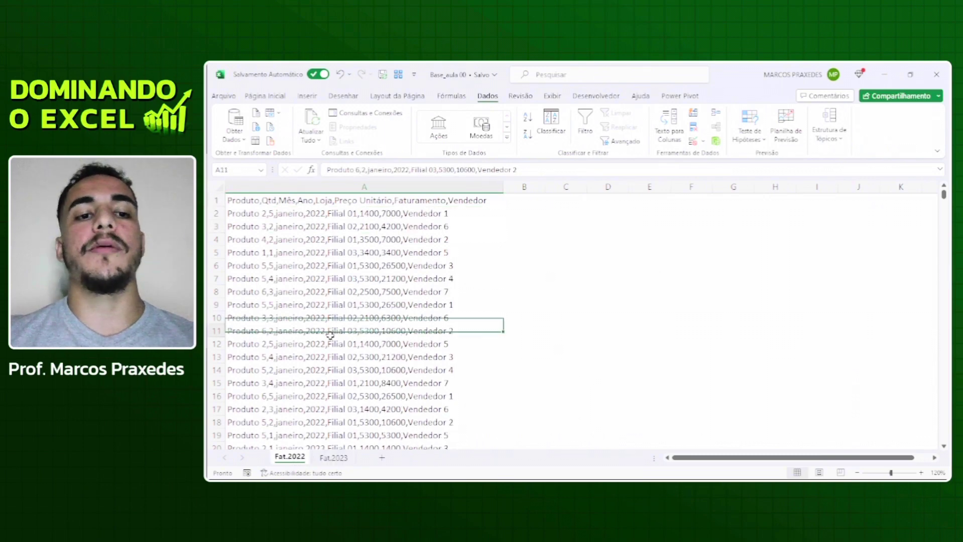
left_click(347, 459)
left_click(294, 459)
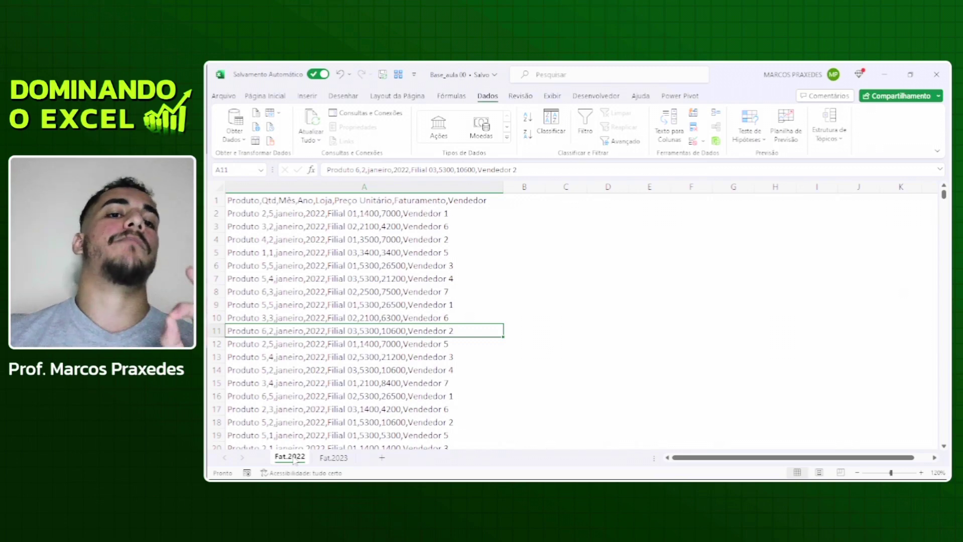
left_click(358, 201)
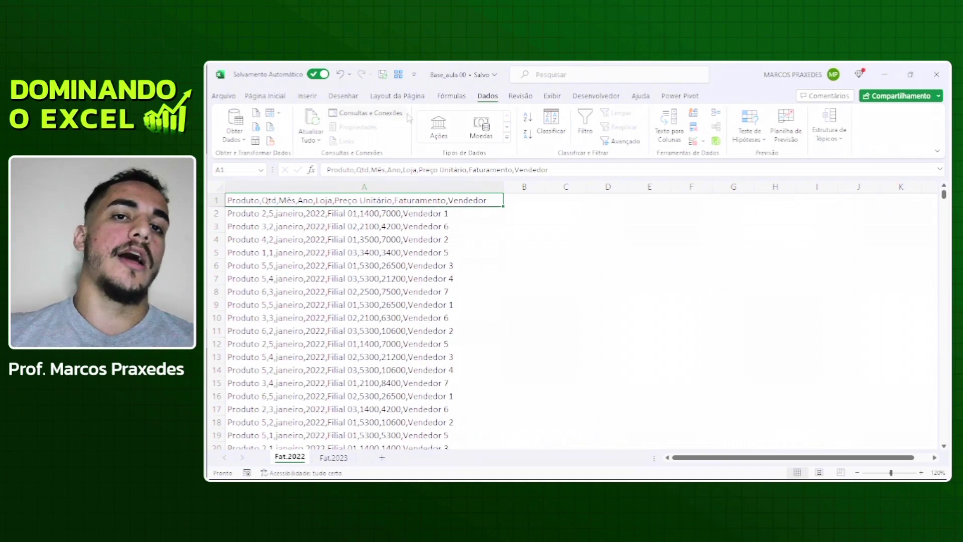
left_click(257, 141)
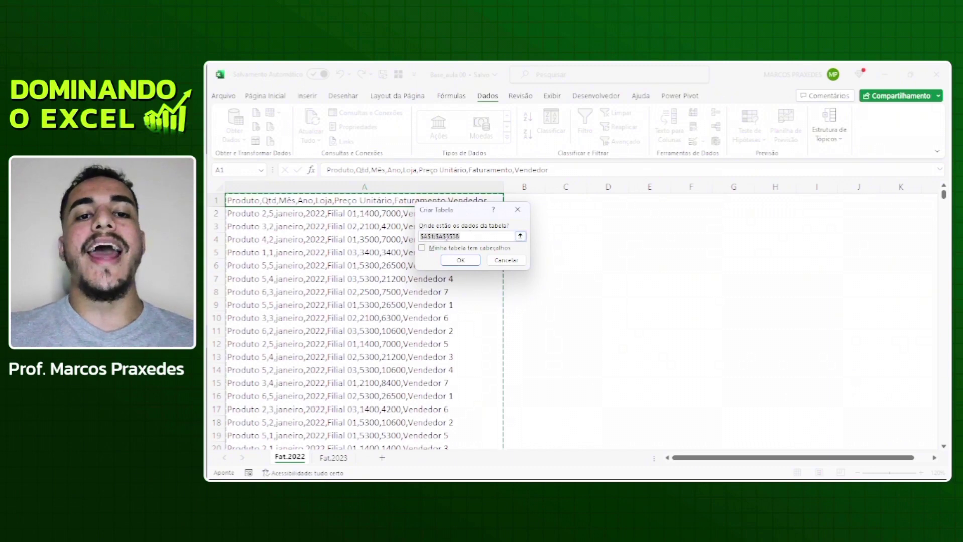
left_click(518, 210)
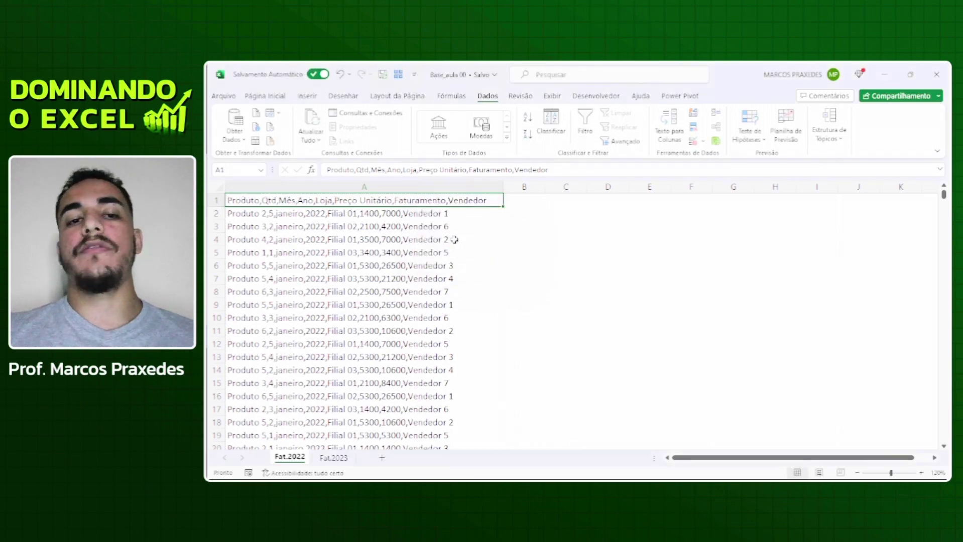
- Check where the data in column A of the Fat.2022 sheet ends and return to its first row
left_click(423, 239)
key("ctrl+Down")
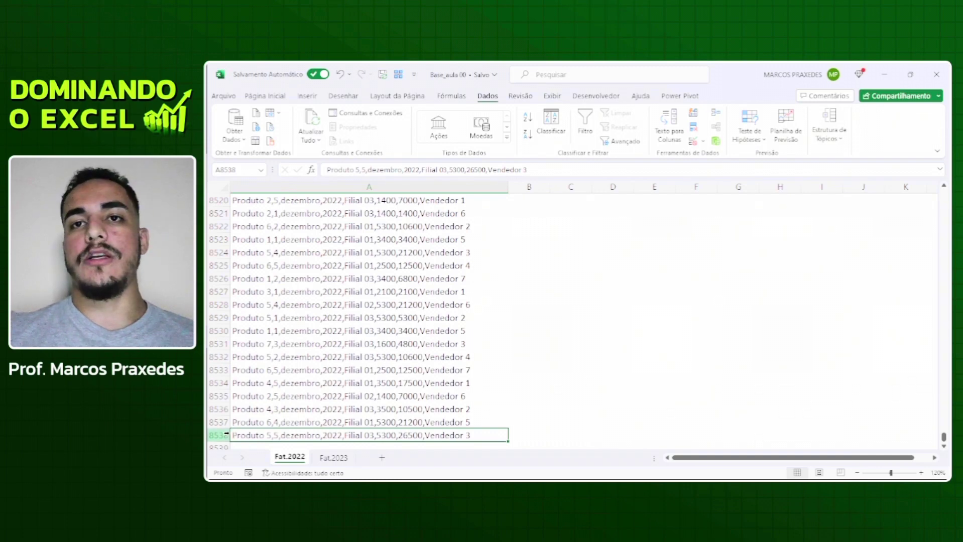
key("ctrl+Up")
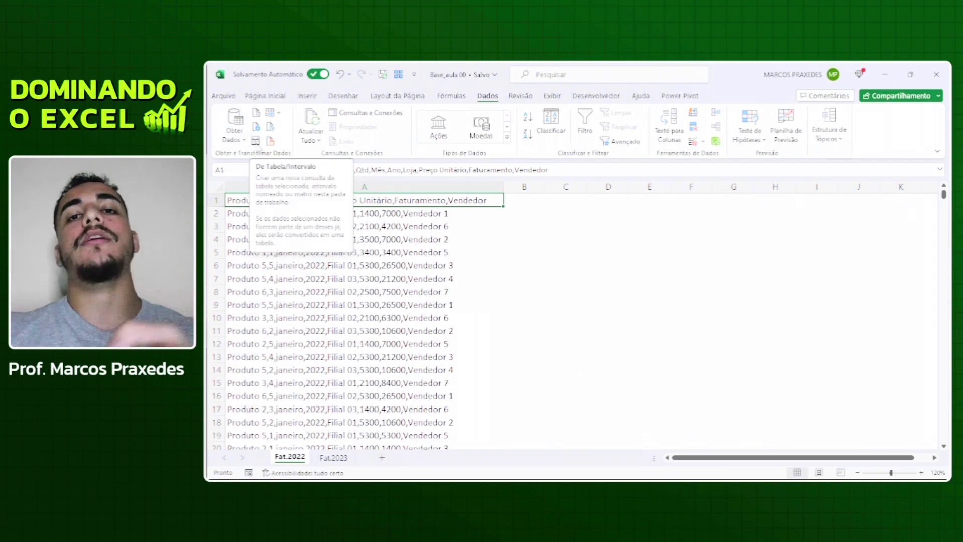
- Load the Fat.2022 data range $A$1:$A$8538 into the Power Query Editor as a table without headers
left_click(258, 146)
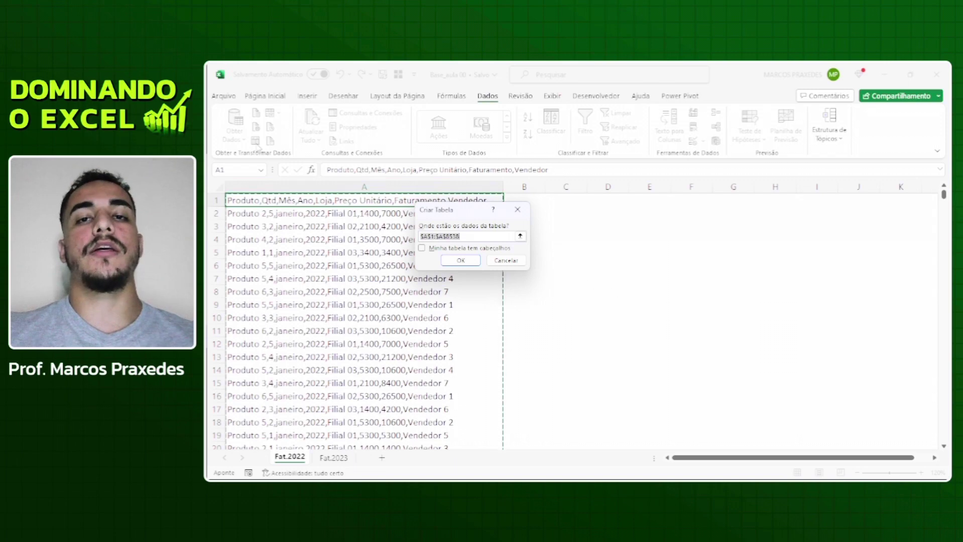
left_click(454, 259)
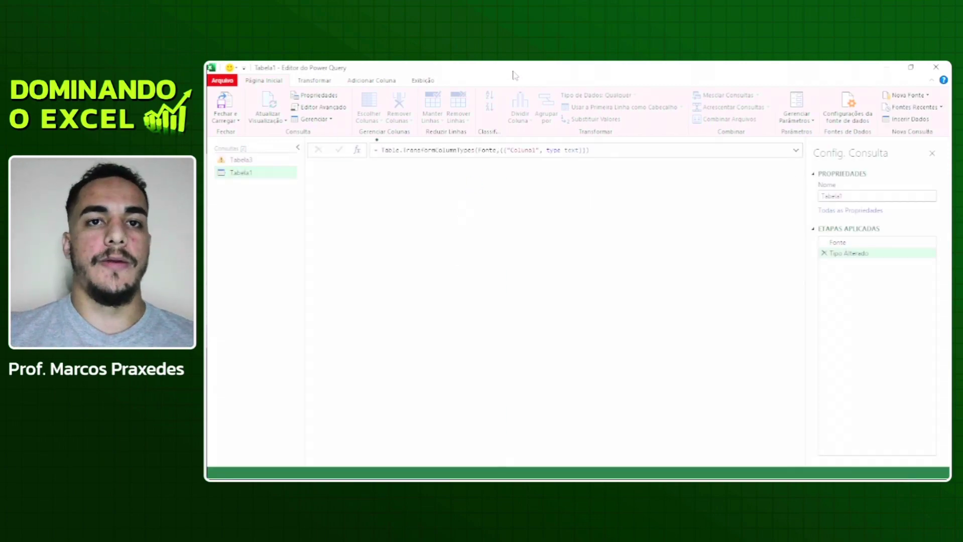
left_click_drag(515, 74, 488, 110)
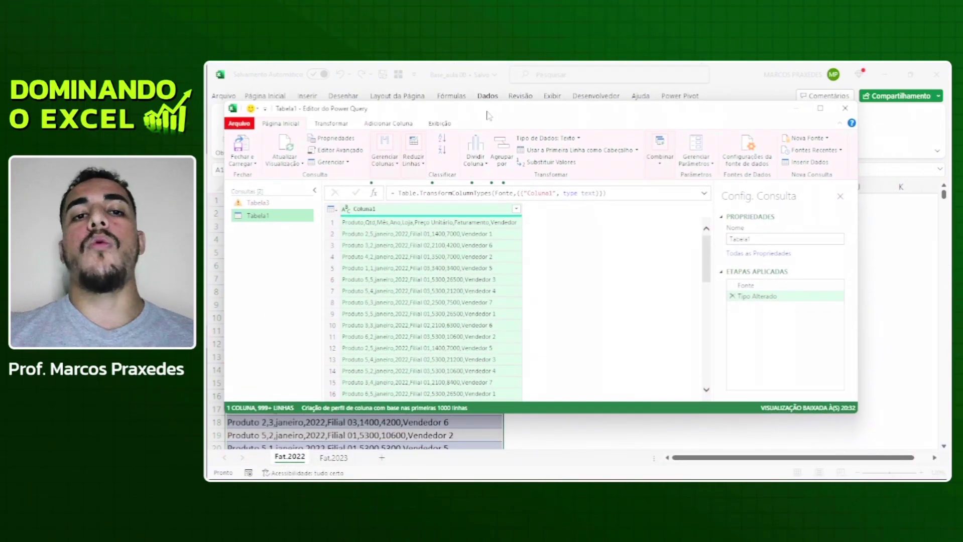
double_click(488, 116)
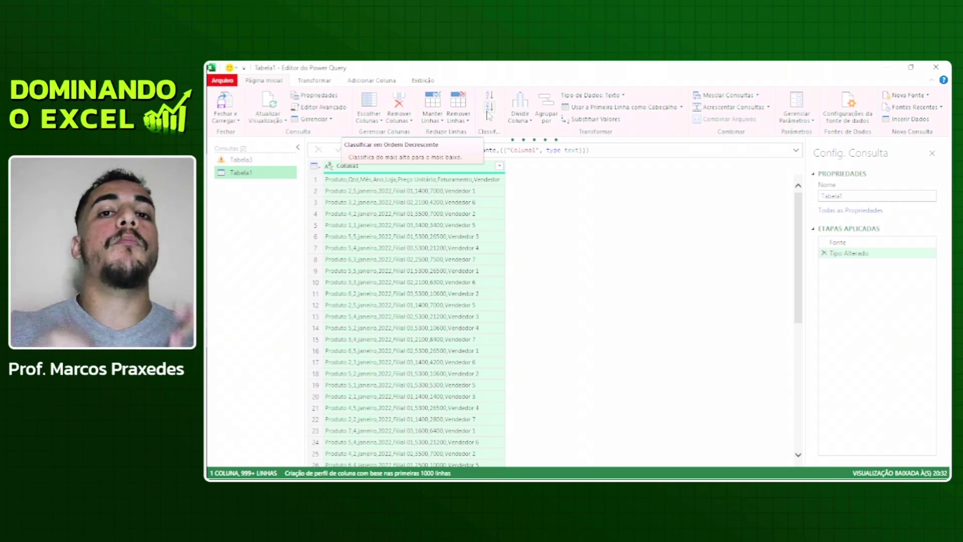
- Delete the Tipo Alterado step and split Coluna1 by comma at each occurrence of the delimiter
left_click(824, 253)
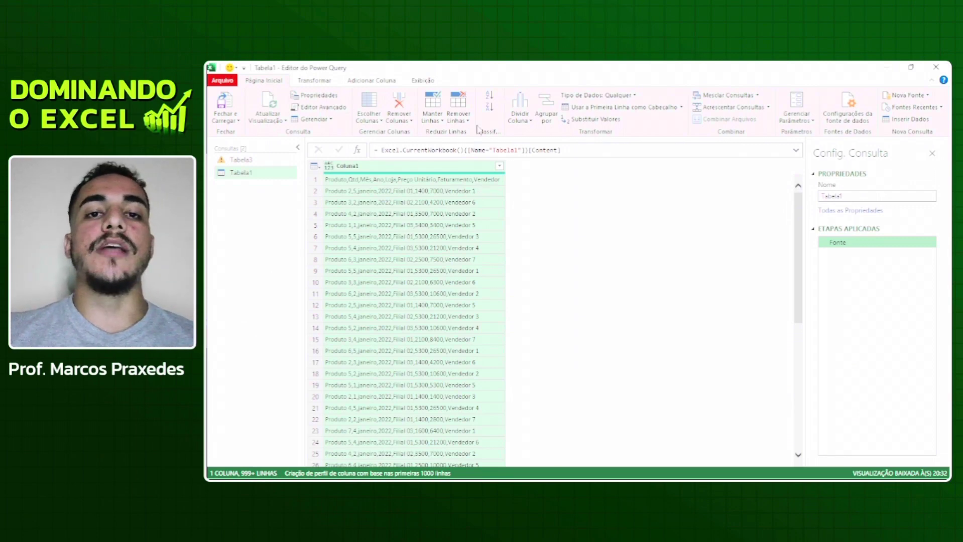
left_click(522, 121)
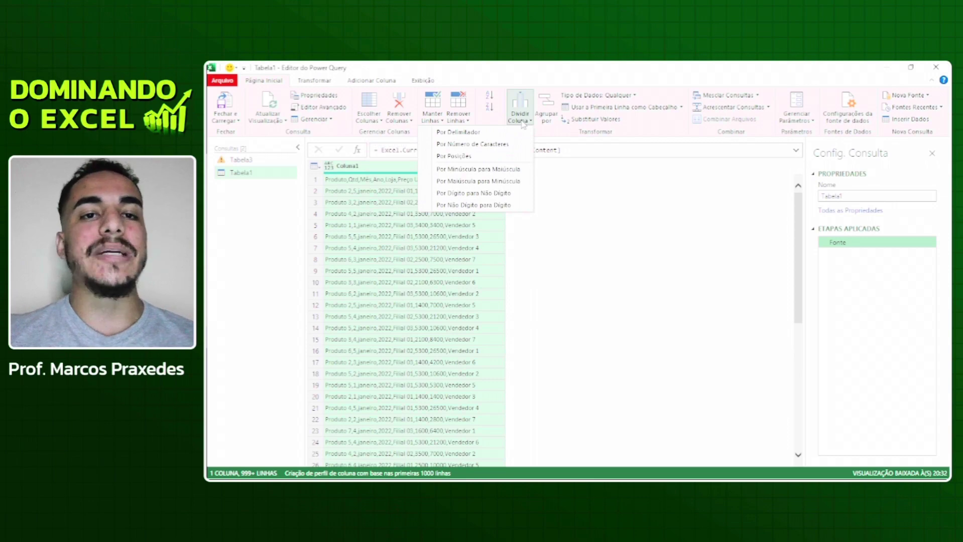
left_click(484, 134)
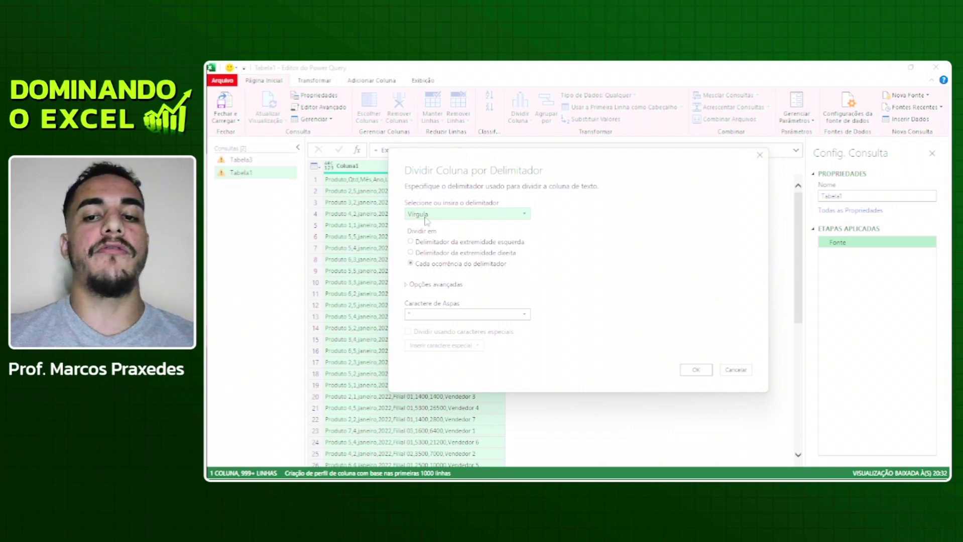
left_click(684, 371)
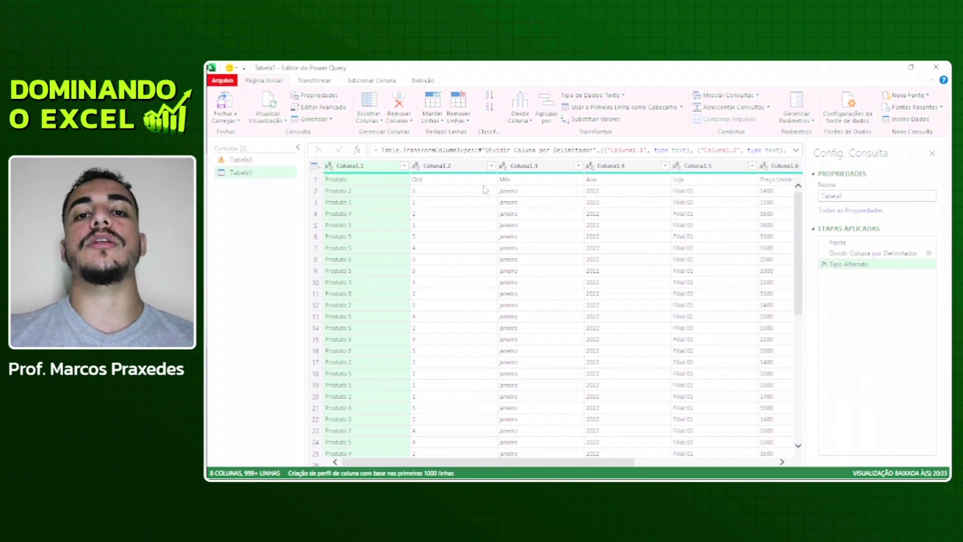
- Delete the Tipo Alterado step that follows the split and promote the first row to column headers
left_click(824, 264)
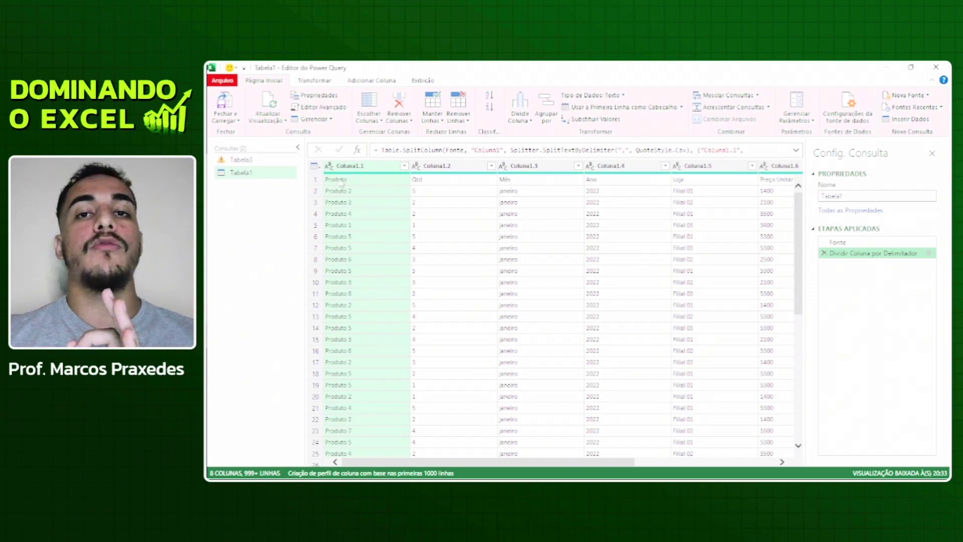
left_click(315, 168)
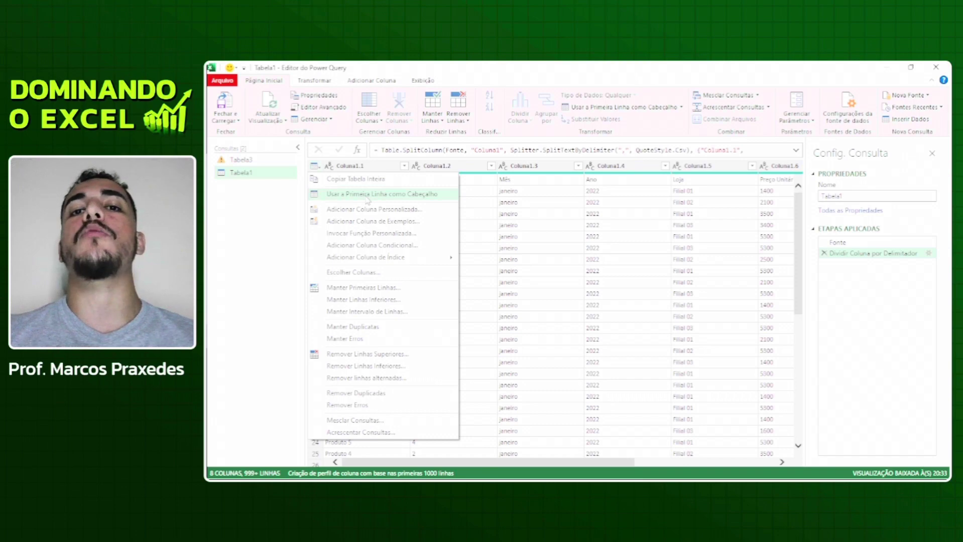
left_click(367, 196)
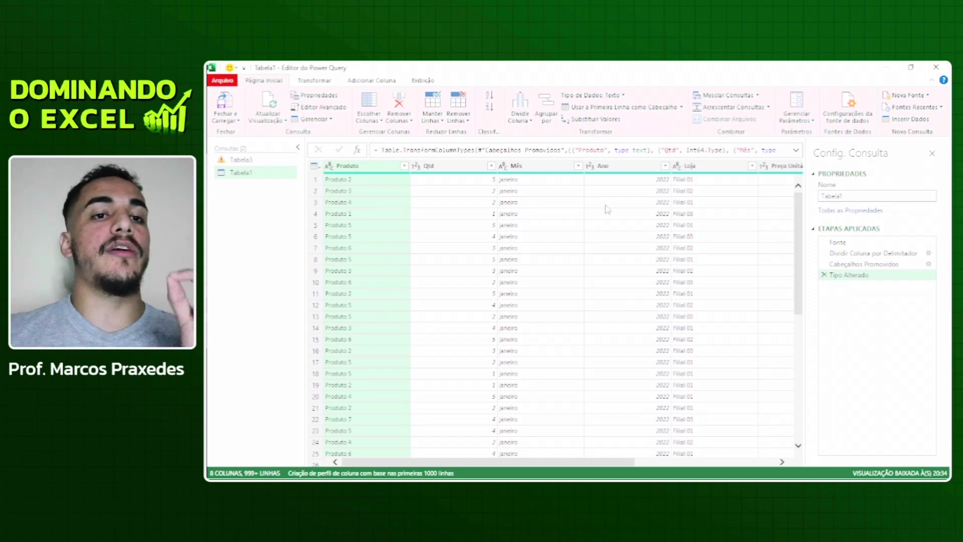
- Review the data types assigned to the columns from Produto through Vendedor
left_click(330, 167)
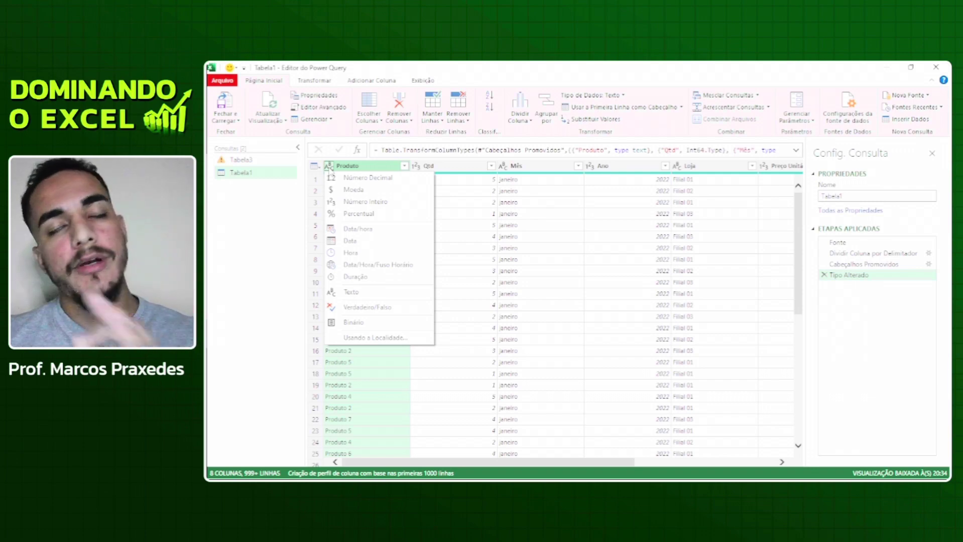
left_click(464, 217)
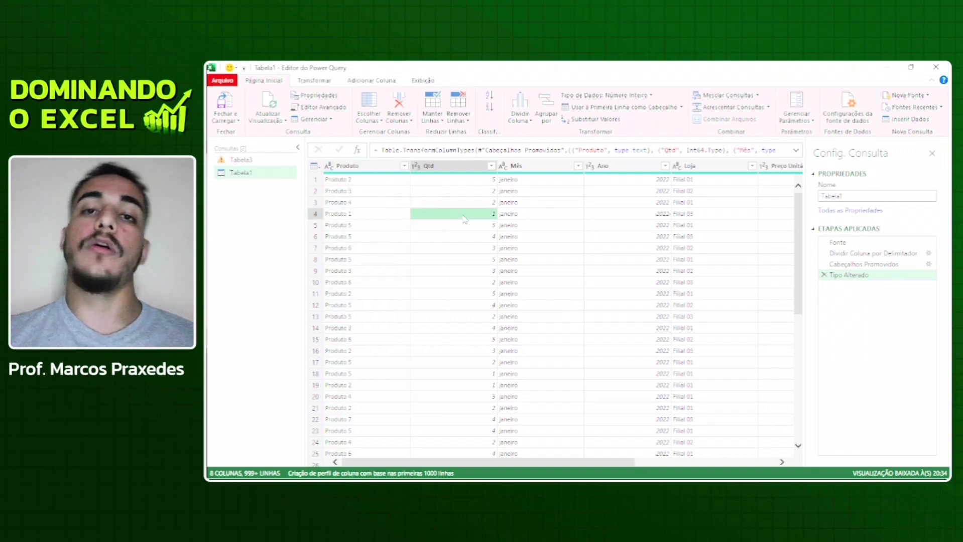
left_click(347, 183)
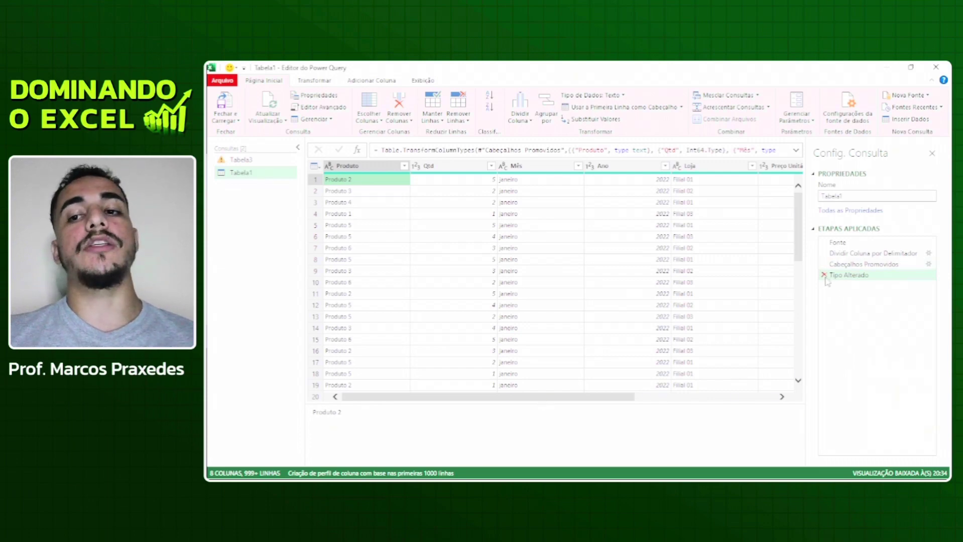
left_click_drag(557, 399, 639, 400)
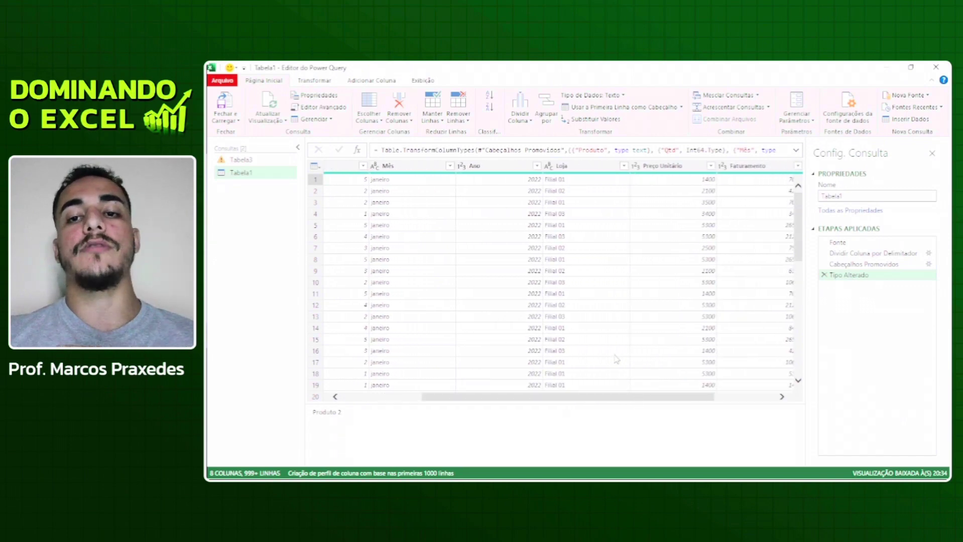
left_click_drag(640, 398, 703, 394)
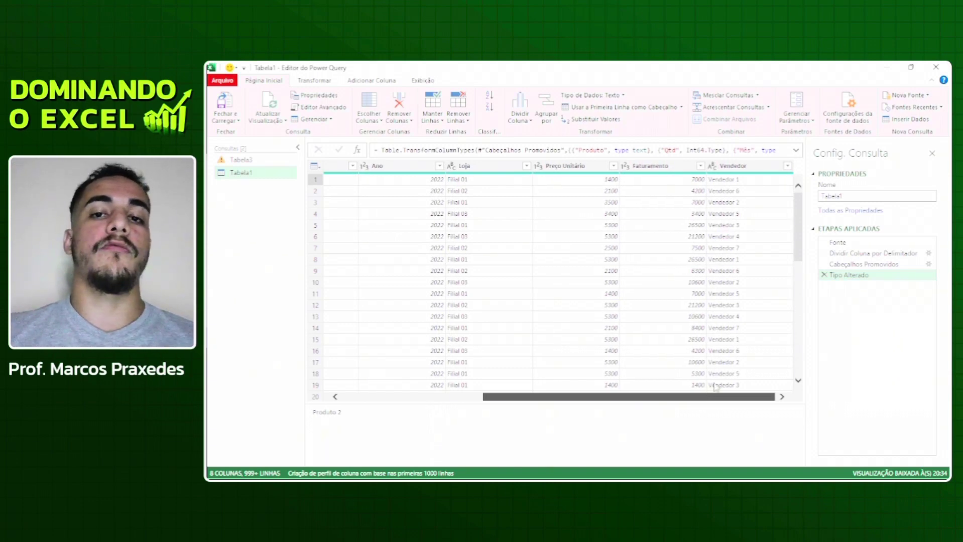
left_click(539, 165)
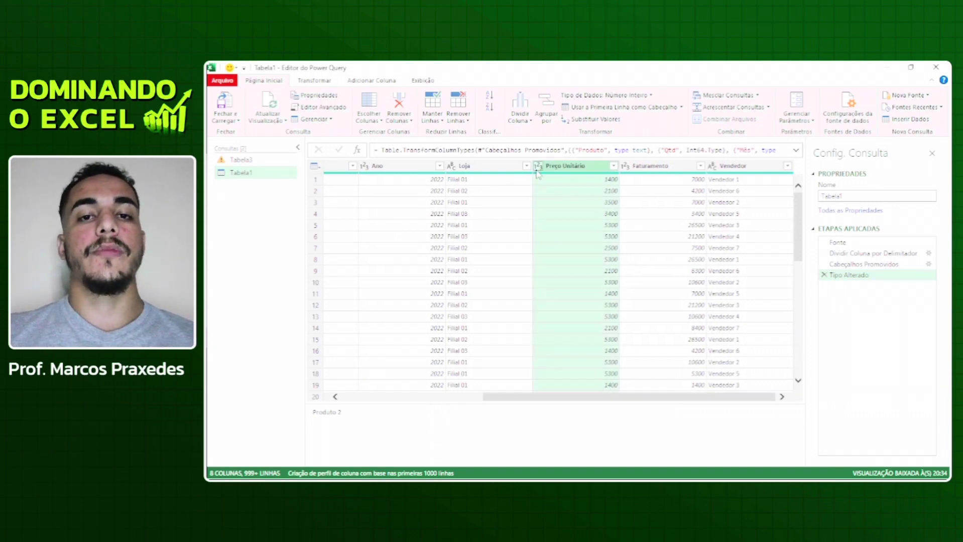
left_click(720, 240)
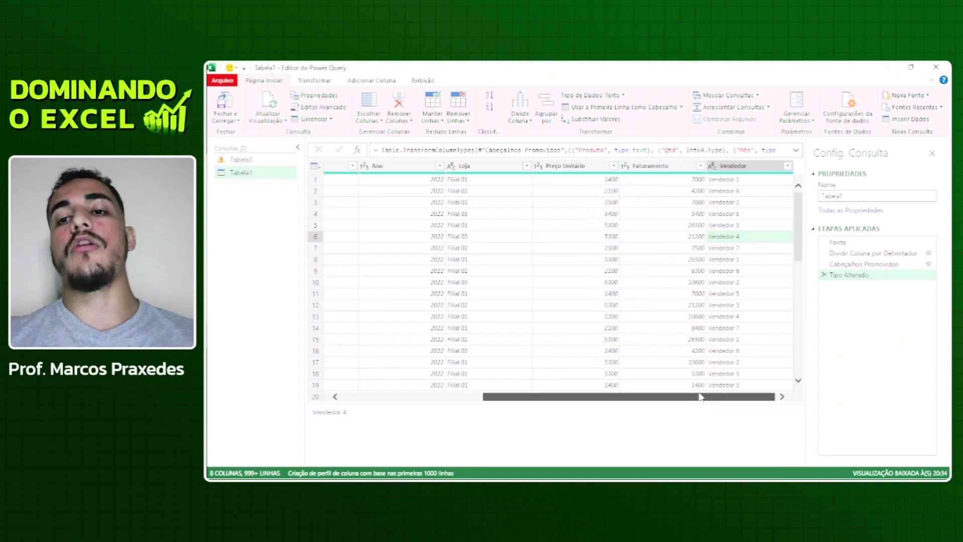
left_click_drag(723, 394, 468, 366)
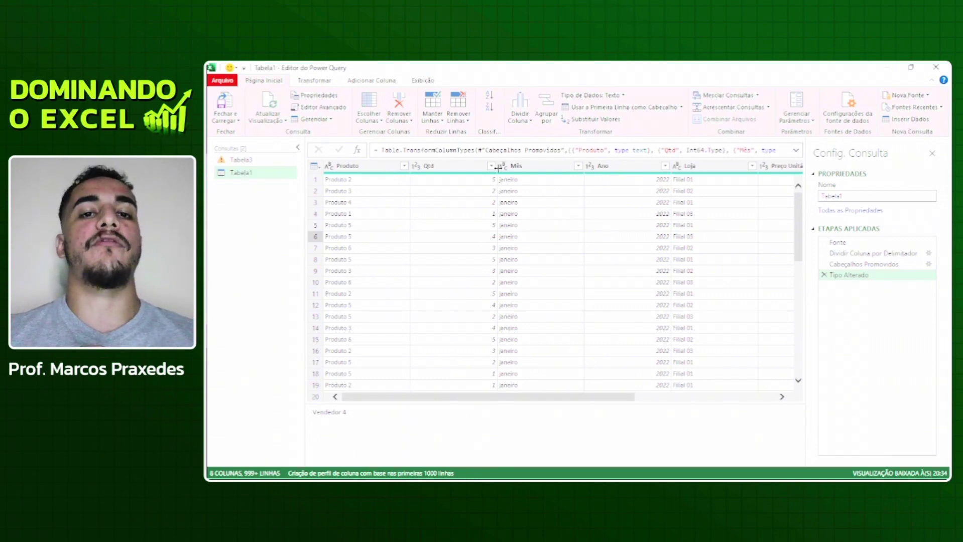
- Remove the Qtd column, and restore it by deleting the column-removal step
left_click(457, 169)
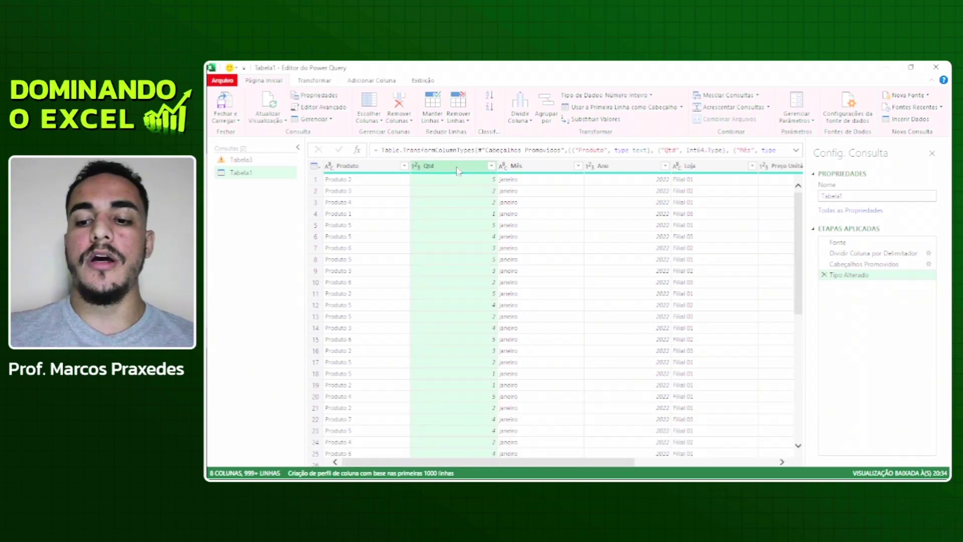
key("Delete")
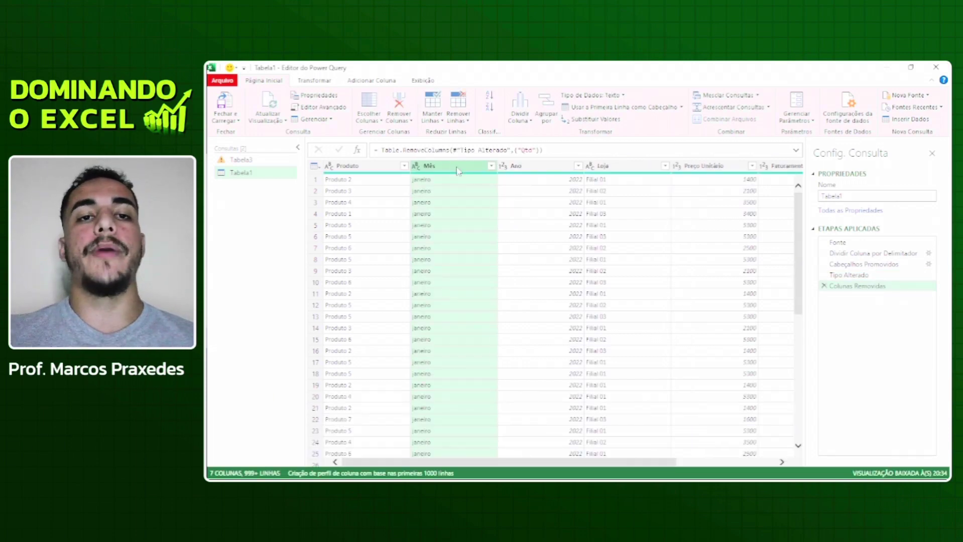
left_click(824, 287)
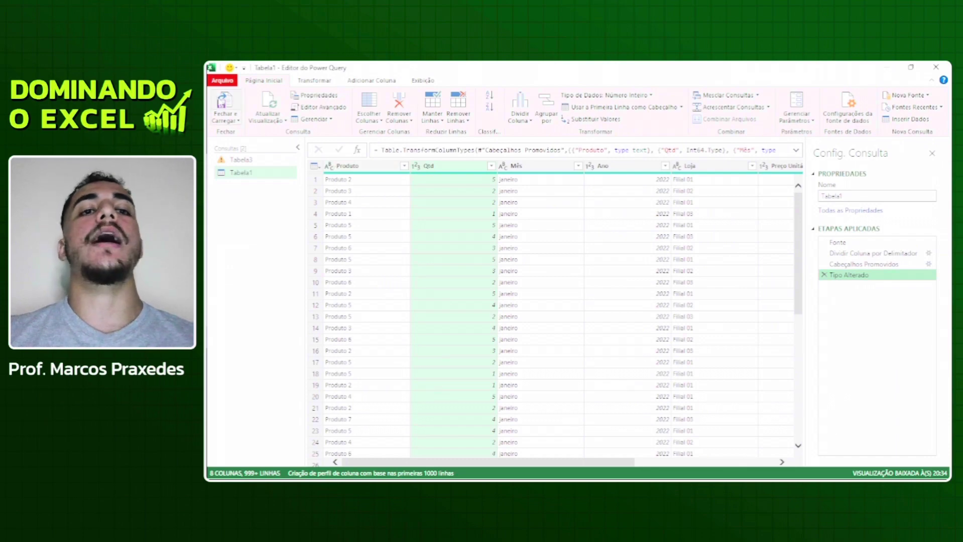
- Load the cleaned Tabela1 query into a new worksheet and close the Consultas e Conexões pane
left_click(223, 105)
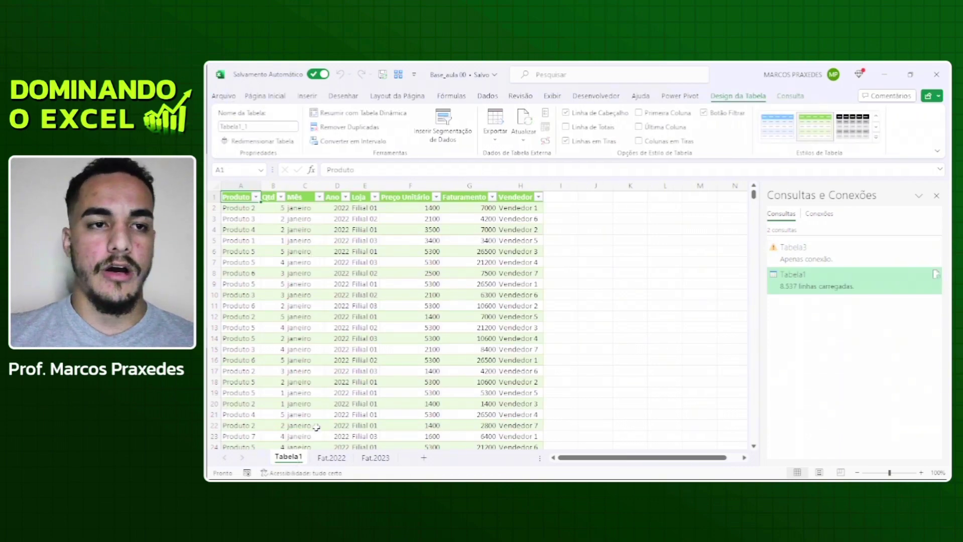
left_click(936, 196)
- Compare the loaded Tabela1 table with the raw comma-separated rows on the Fat.2022 sheet
left_click(216, 185)
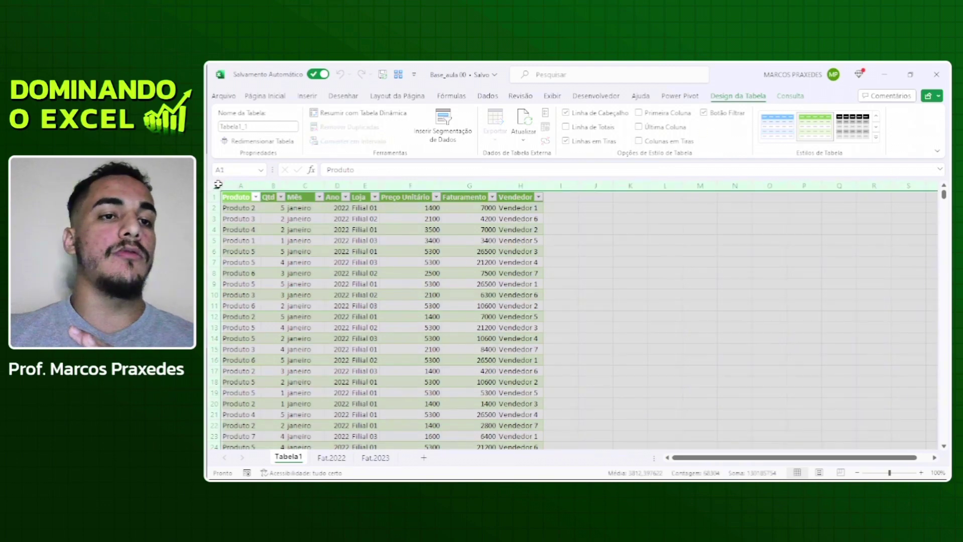
left_click(300, 208)
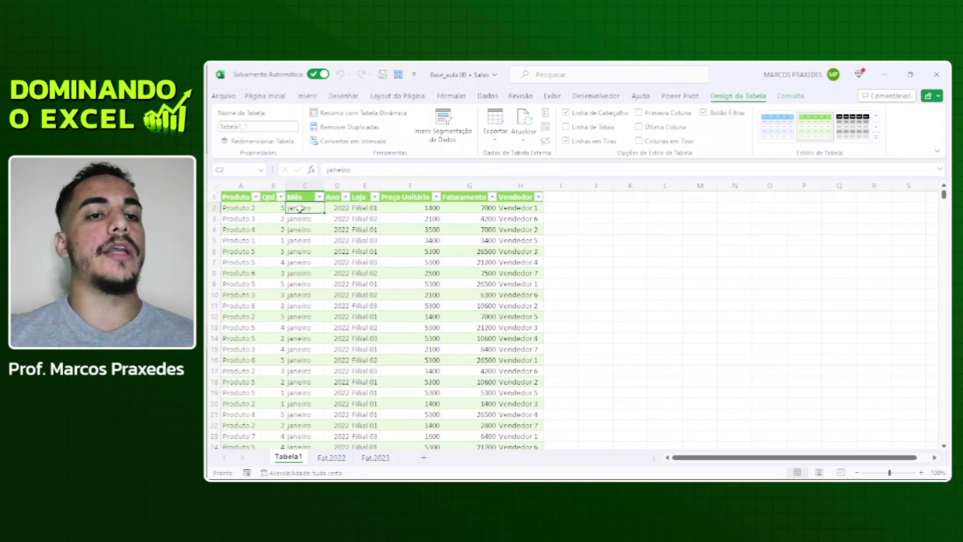
left_click(363, 211)
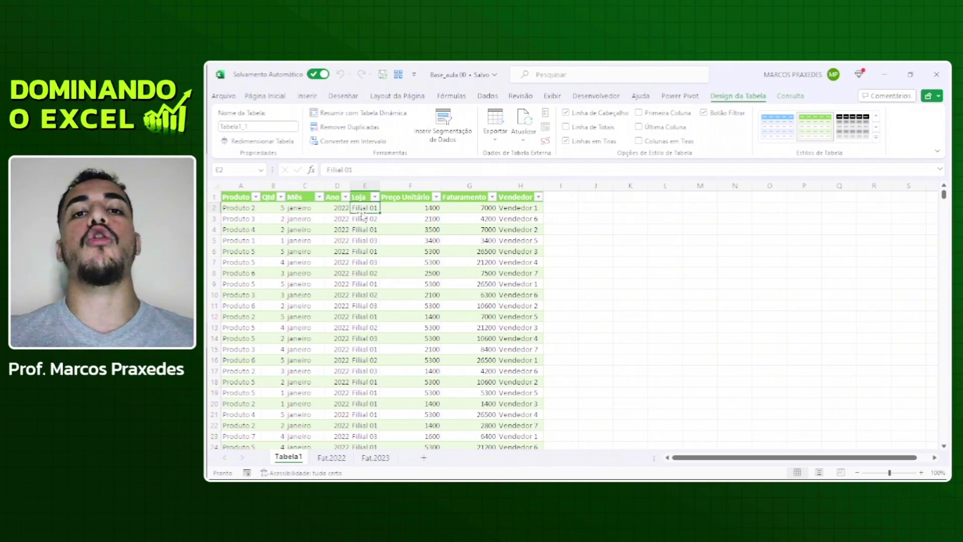
left_click(332, 458)
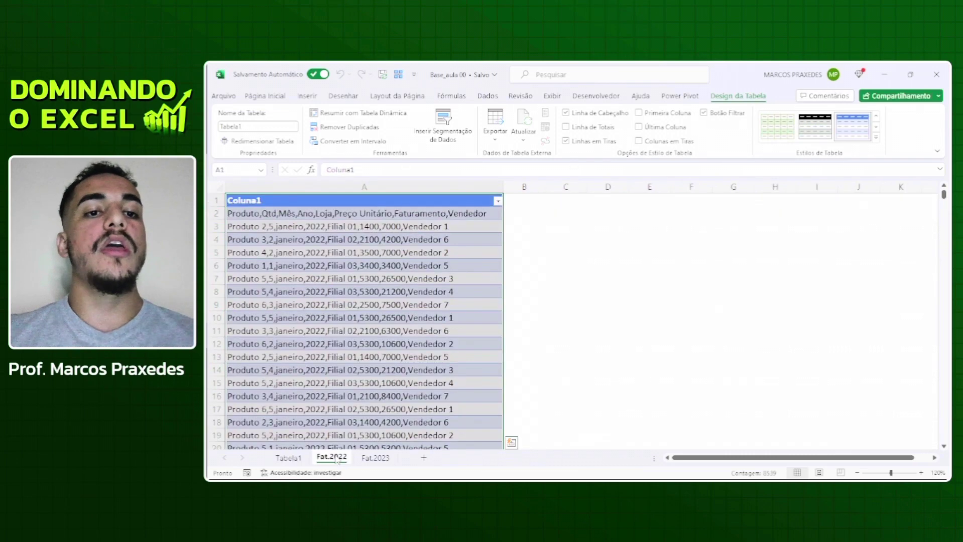
left_click(320, 325)
key("ctrl+Down")
key("ctrl+Up")
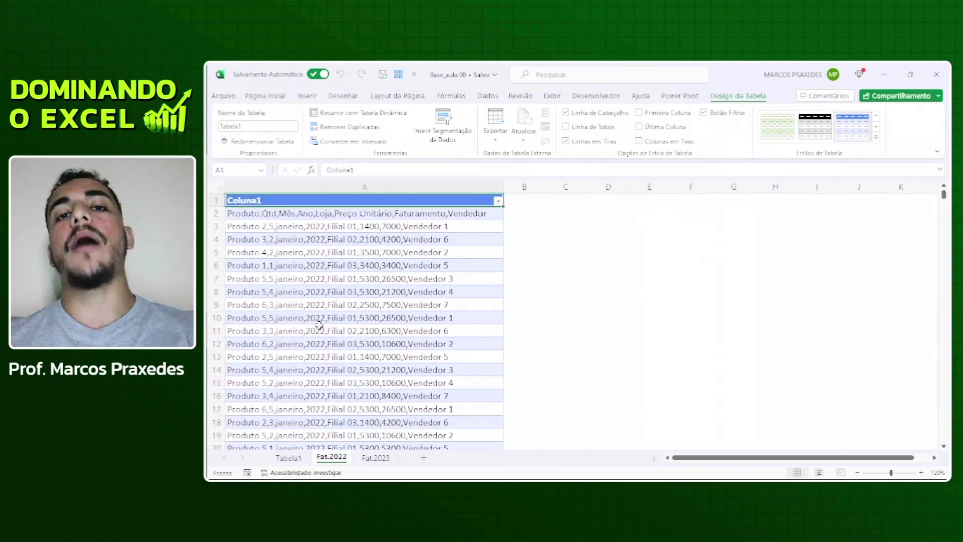
- Rename the Tabela1 worksheet as Faturamento
left_click(289, 458)
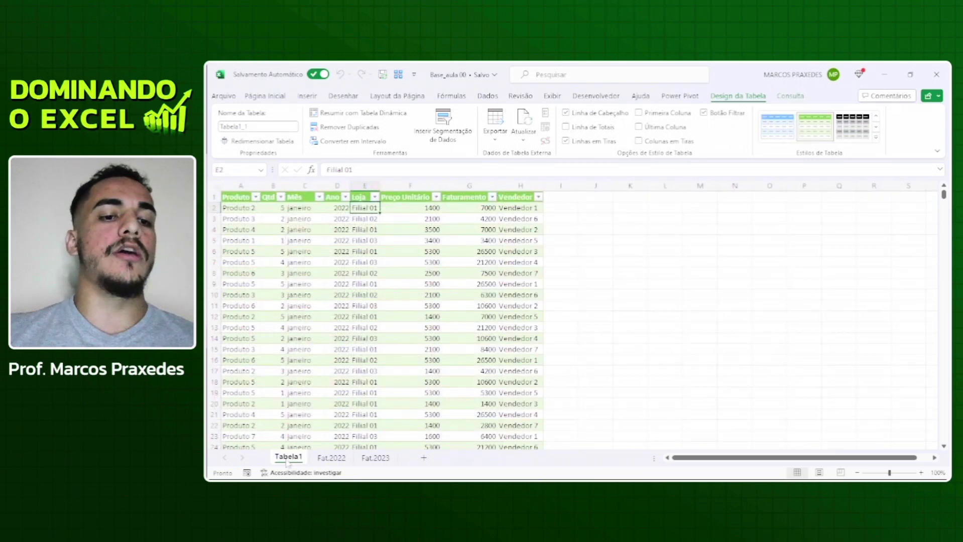
double_click(291, 458)
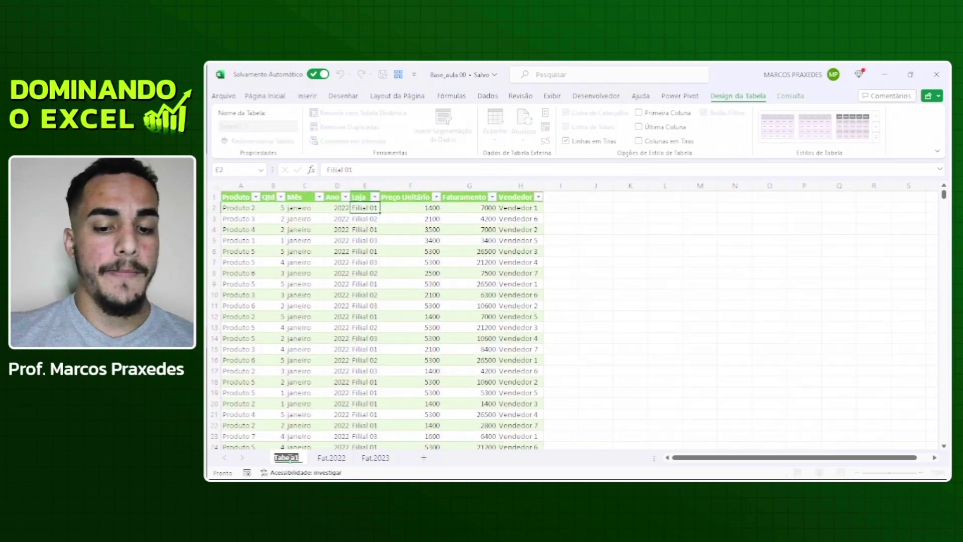
type("Base")
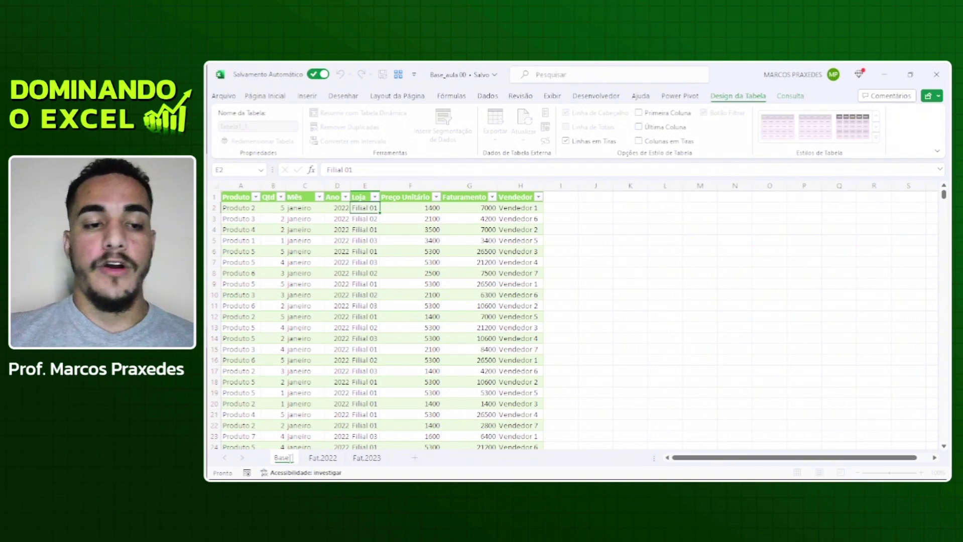
key("BackSpace")
key("BackSpace")
key("BackSpace")
key("BackSpace")
type("turamento")
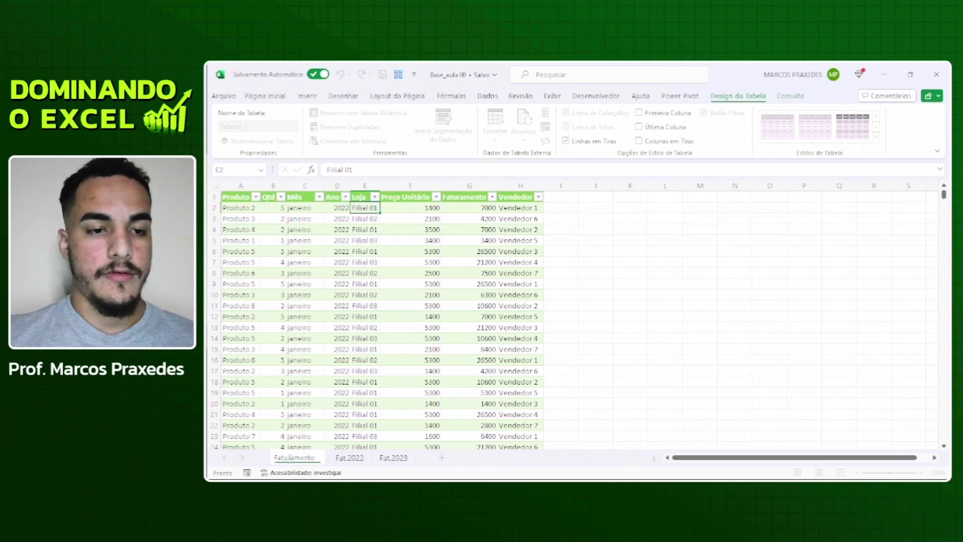
key("Return")
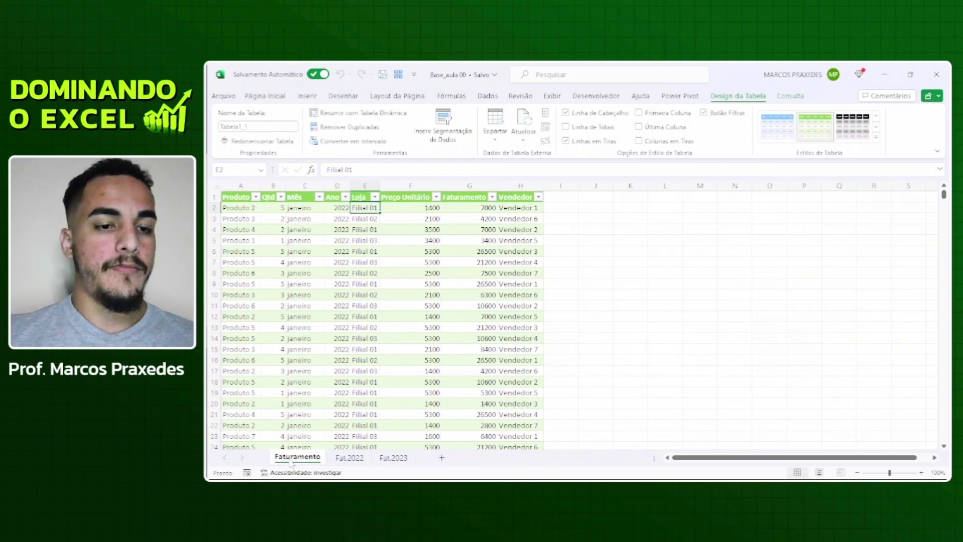
left_click(344, 275)
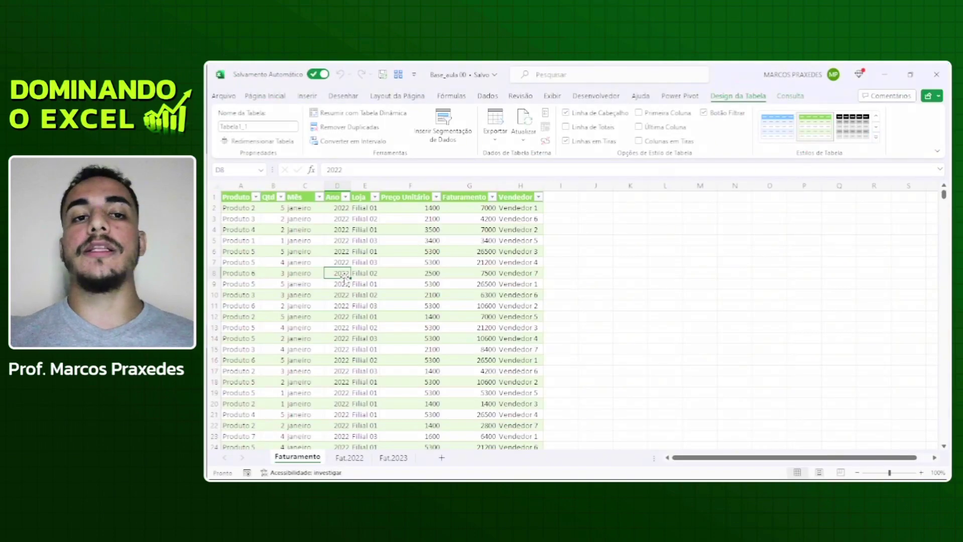
key("Left")
key("Left")
key("Left")
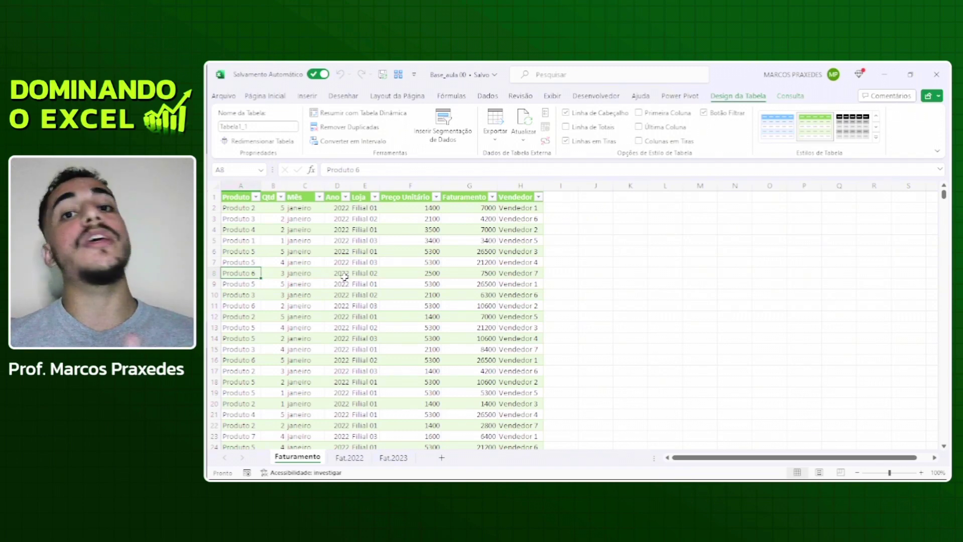
- Format all values in the Preço Unitário and Faturamento columns with the comma number style and no decimal places
key("Right")
key("Right")
key("Right")
key("Right")
key("Right")
key("Up")
key("Up")
key("Up")
key("Up")
key("Up")
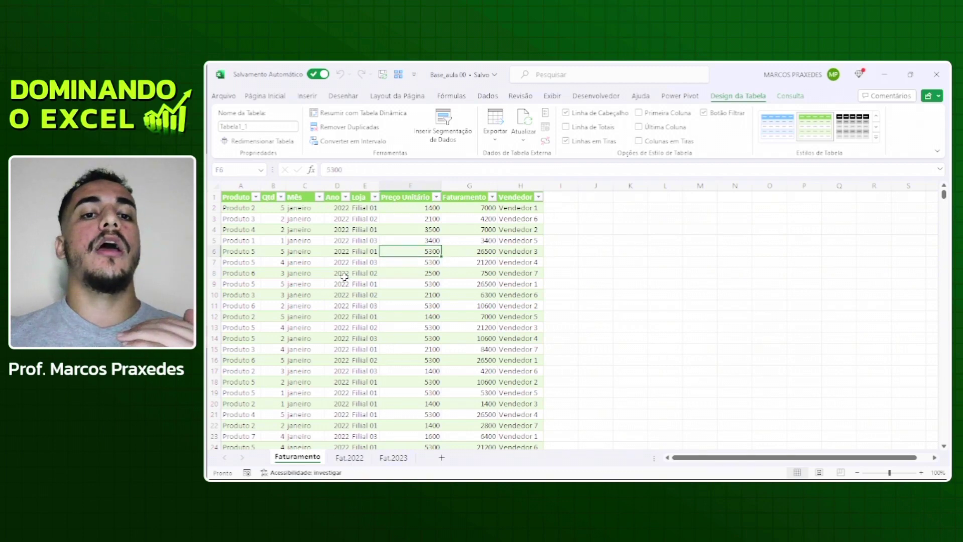
key("Up")
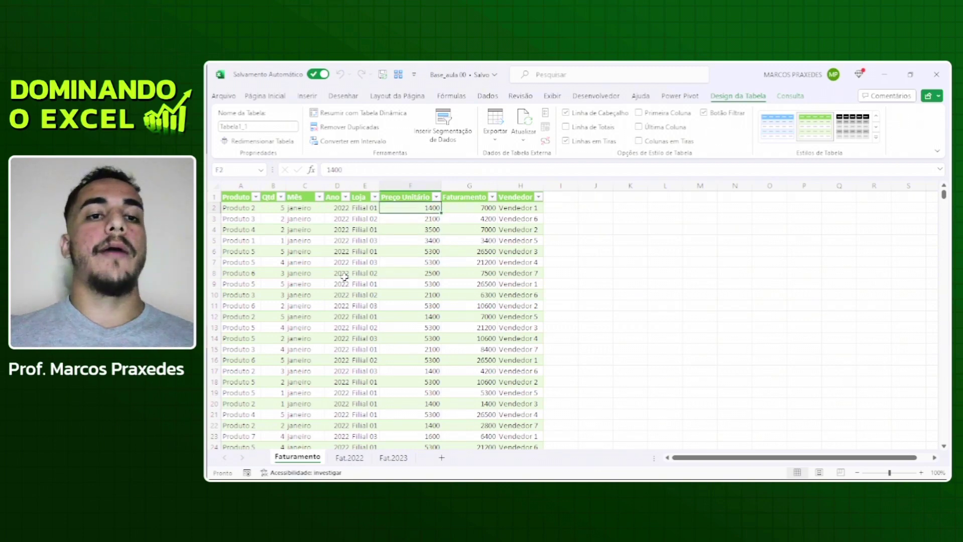
key("shift+Right")
key("ctrl+shift+Down")
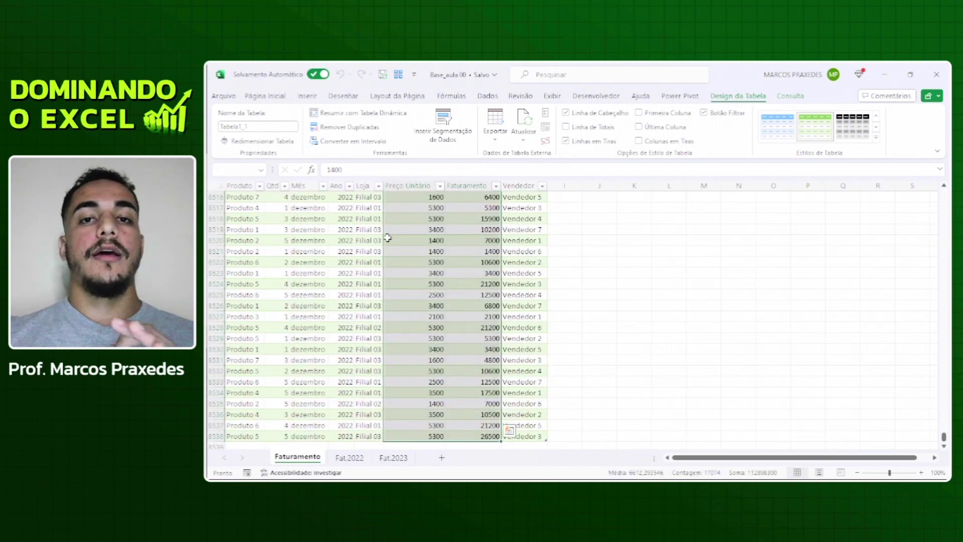
left_click(276, 97)
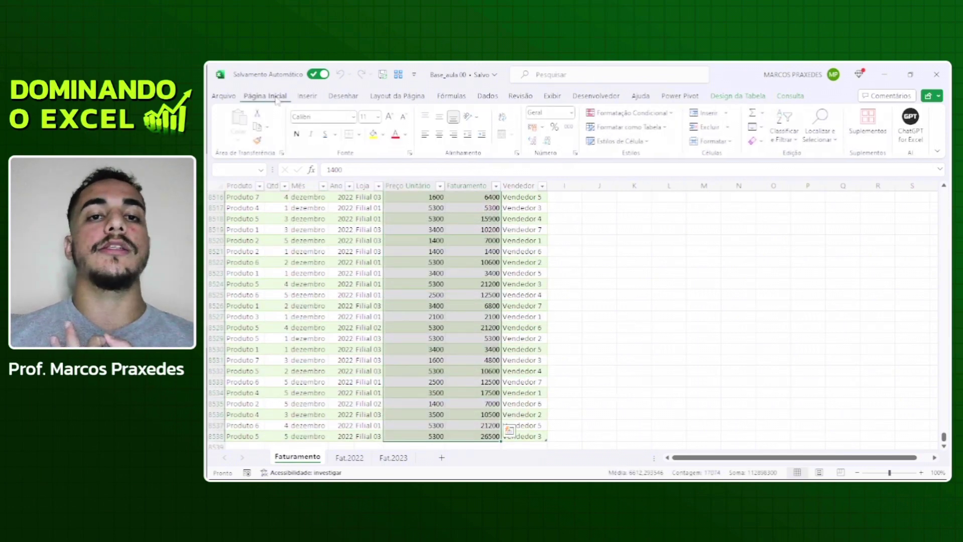
left_click(568, 126)
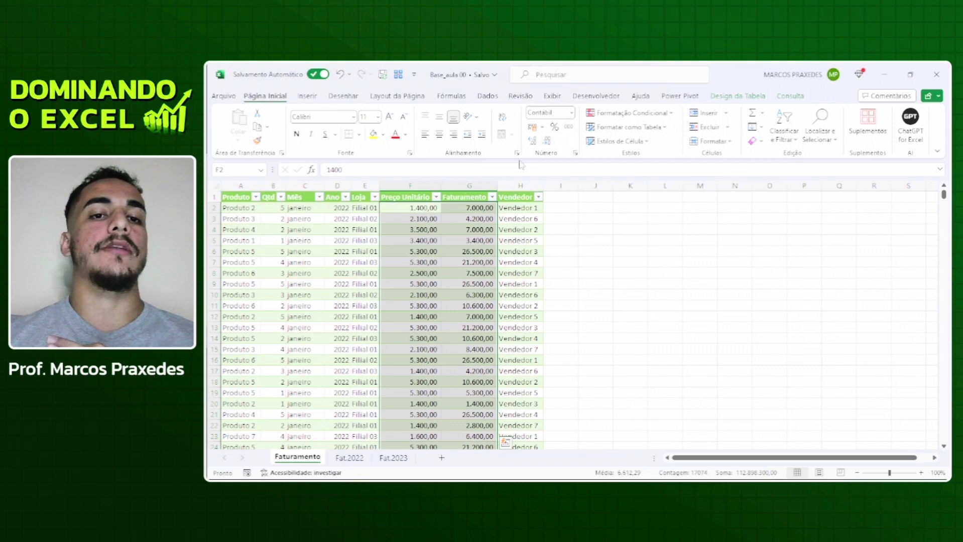
left_click(547, 141)
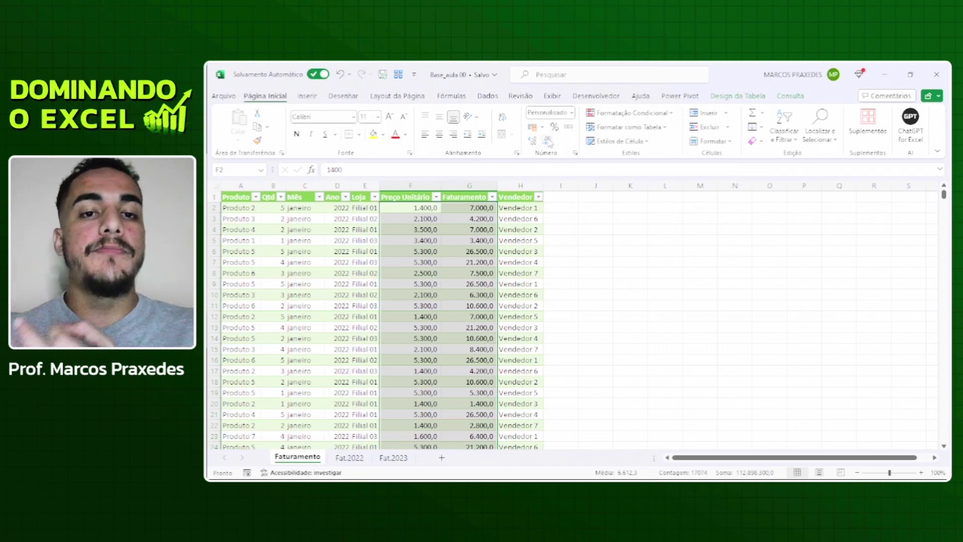
left_click(548, 141)
- Review the formatted table on the Faturamento sheet against the raw single-column data on the Fat.2022 sheet
left_click(436, 185)
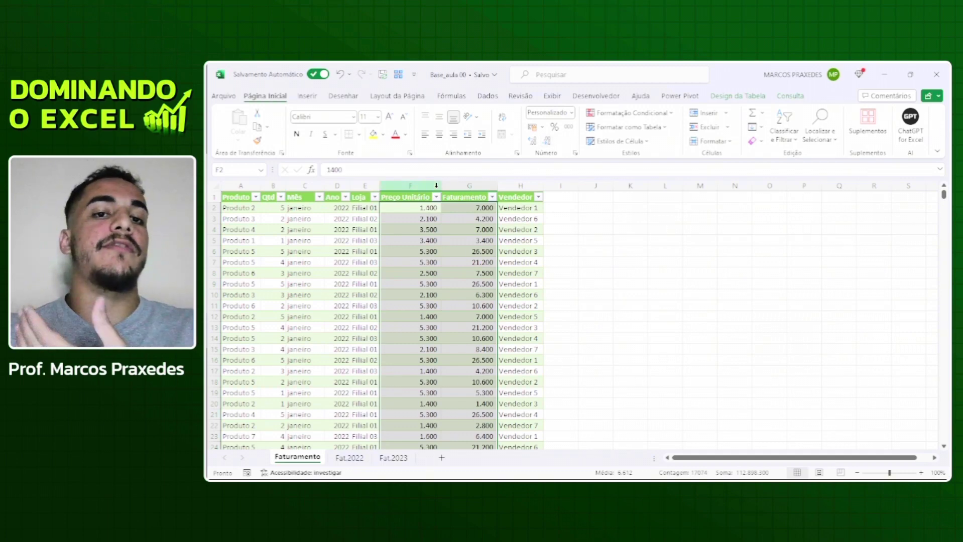
left_click(216, 186)
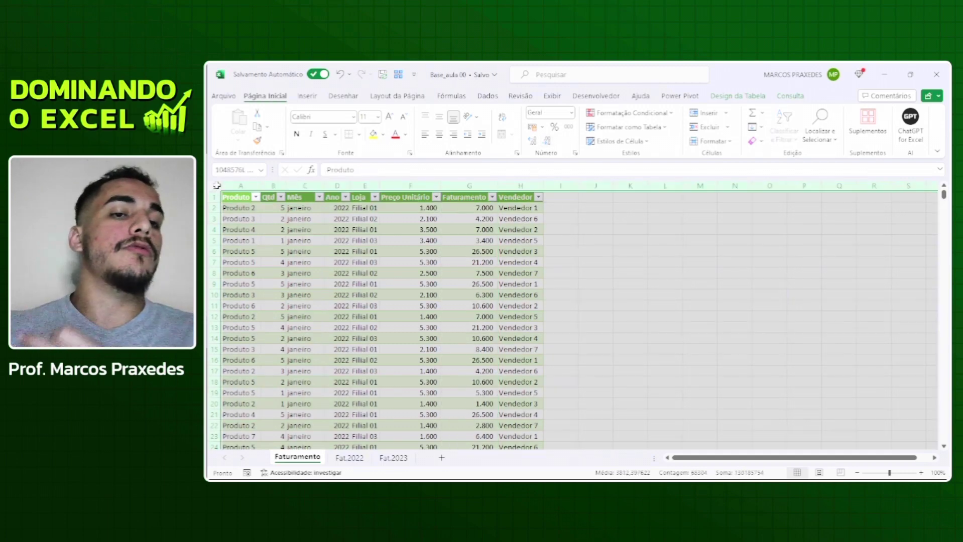
left_click(378, 251)
left_click(414, 238)
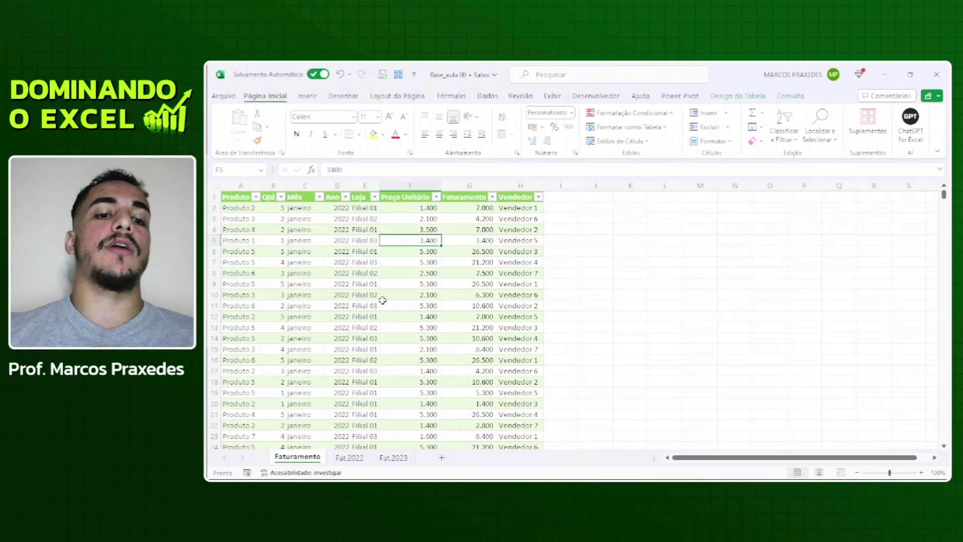
left_click(350, 458)
left_click(322, 457)
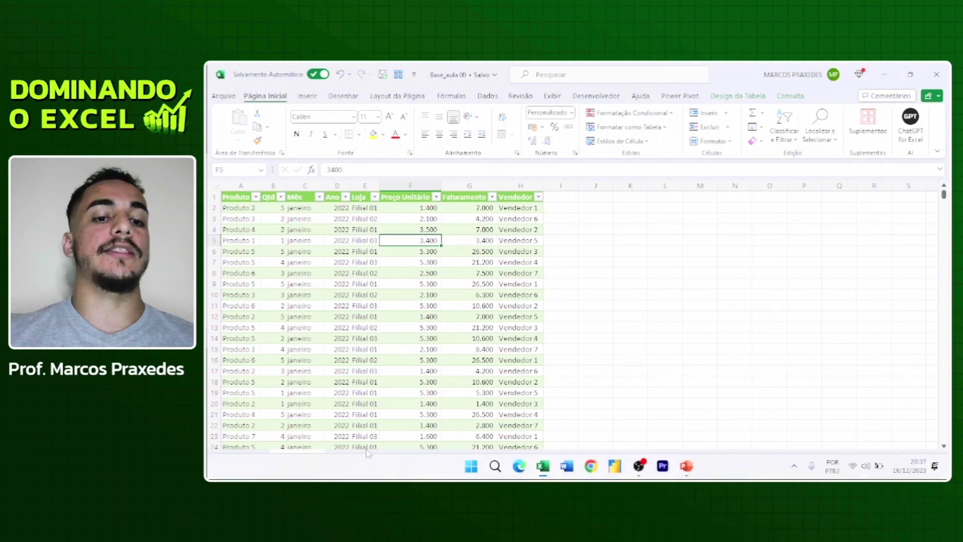
left_click(350, 458)
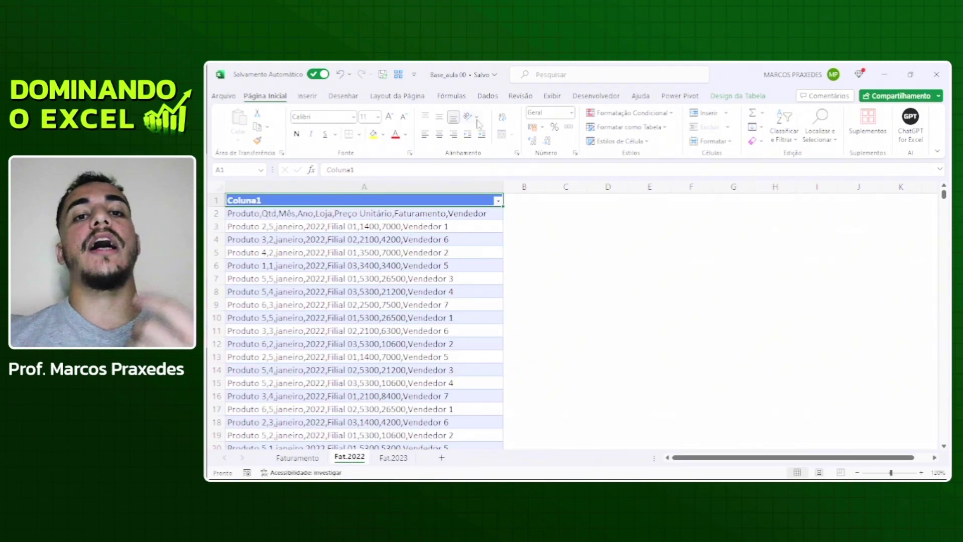
left_click(489, 97)
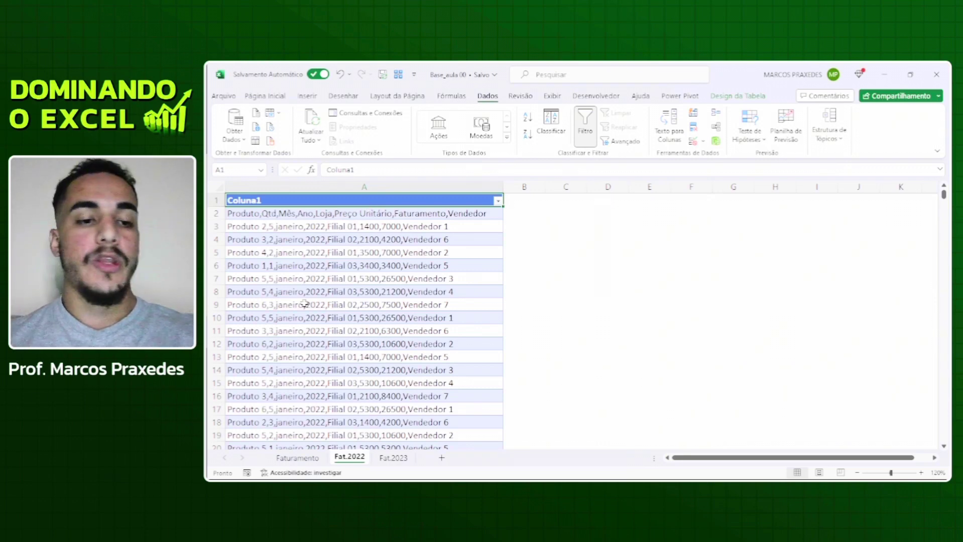
left_click(307, 457)
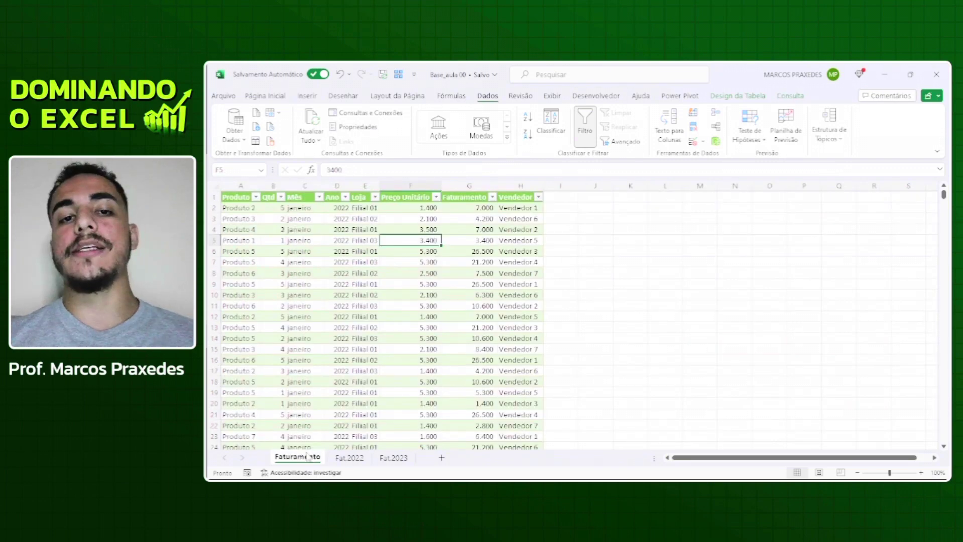
left_click(406, 254)
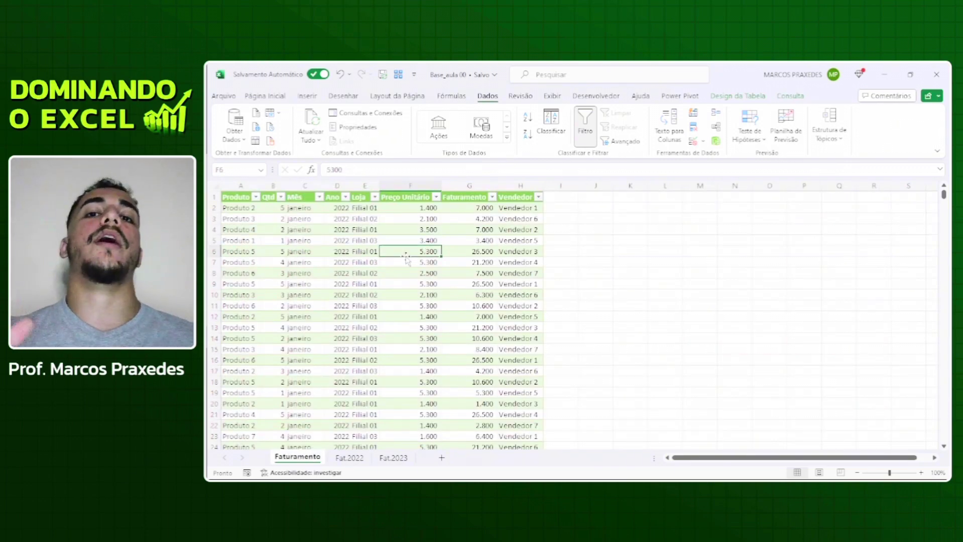